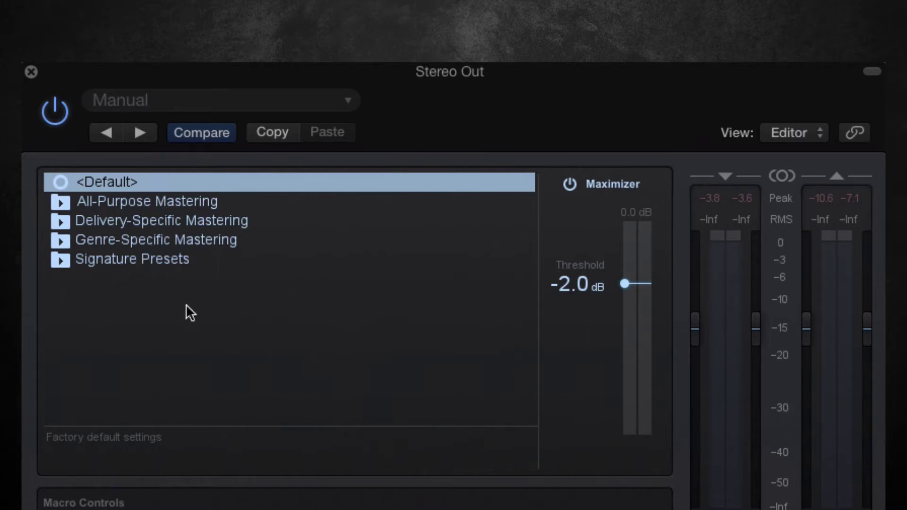
Browse the All-Purpose Mastering preset folder, then collapse it
left_click(201, 200)
scroll(205, 288, "down", 10)
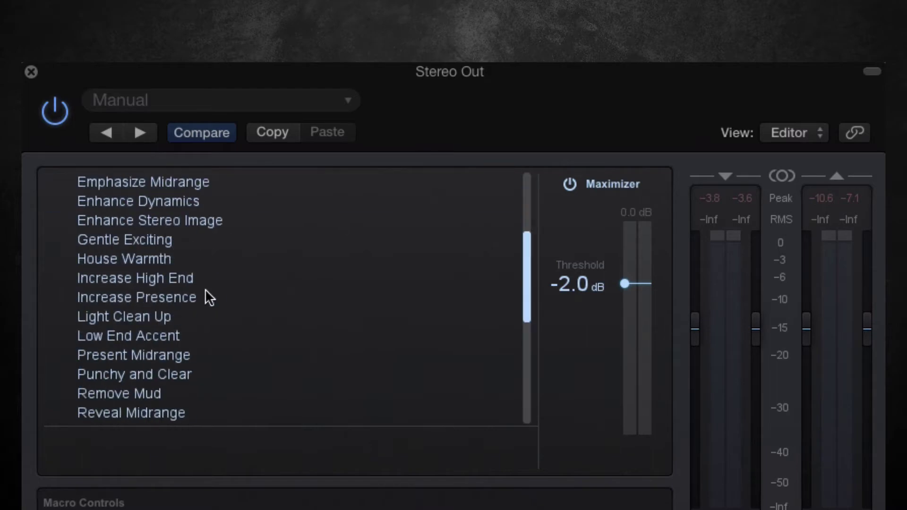
scroll(205, 289, "up", 10)
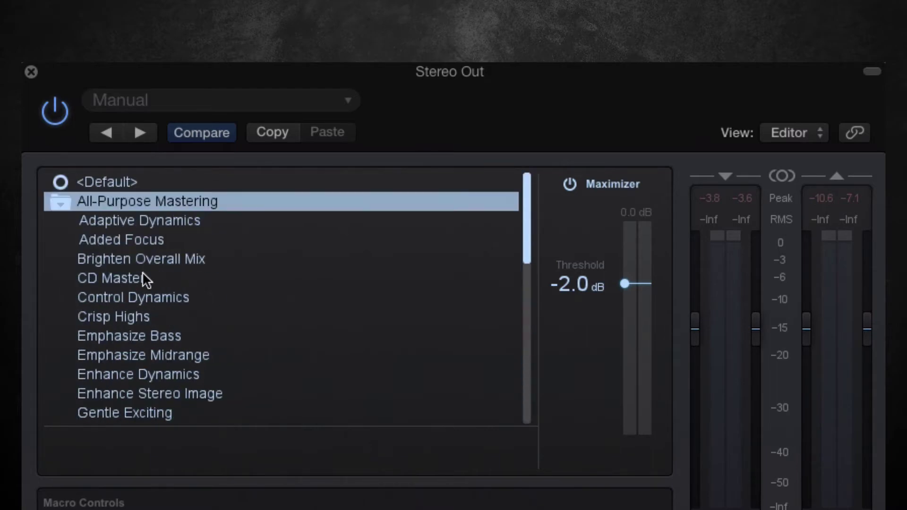
left_click(129, 202)
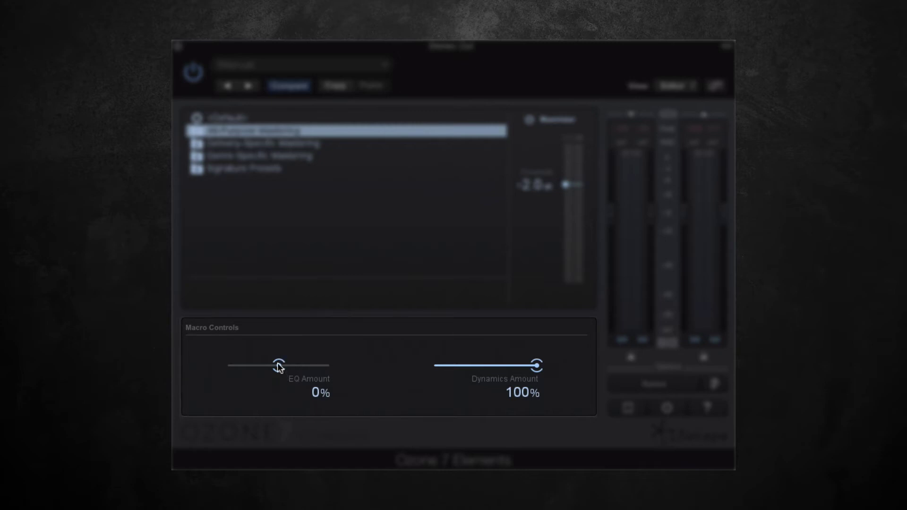
Try the EQ Amount at -100%, reset it to 0%, and set Dynamics Amount to about 79%
left_click_drag(279, 366, 222, 368)
left_click(325, 367, "alt")
left_click_drag(531, 366, 559, 368)
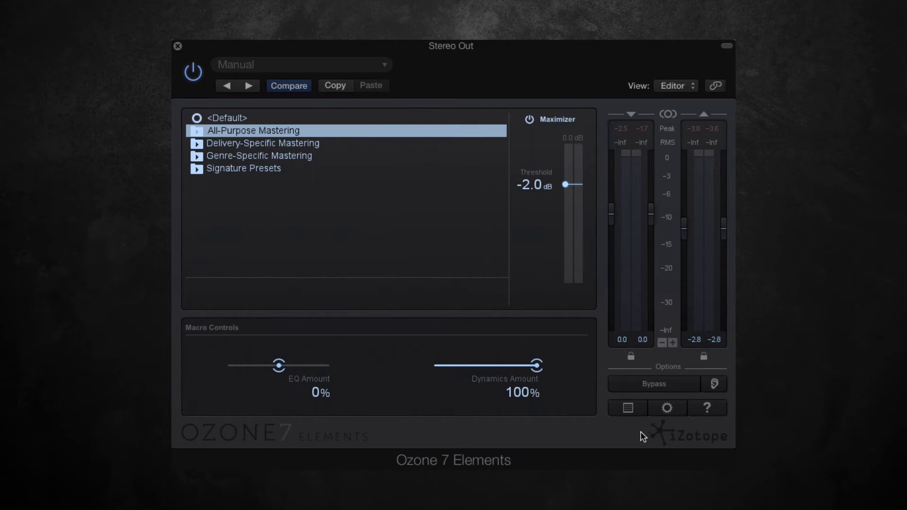
Review the parameter change history list, then close it
left_click(630, 409)
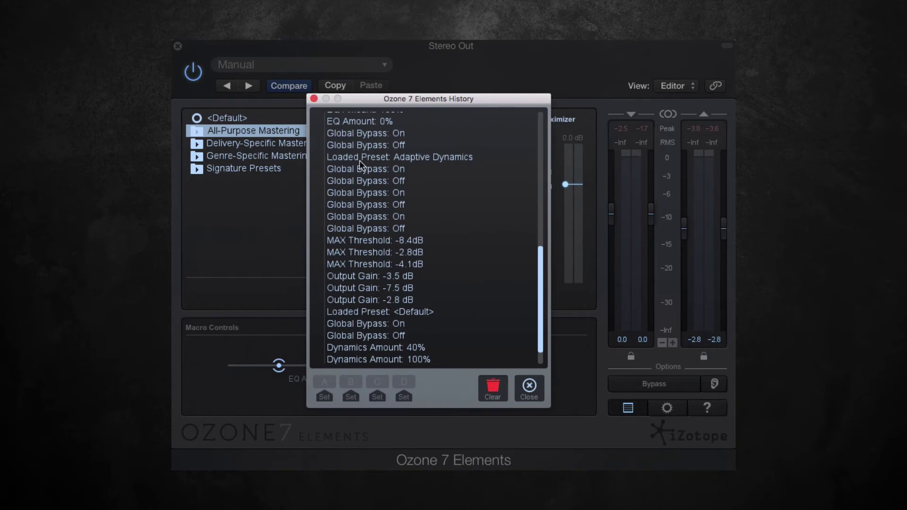
scroll(362, 193, "up", 15)
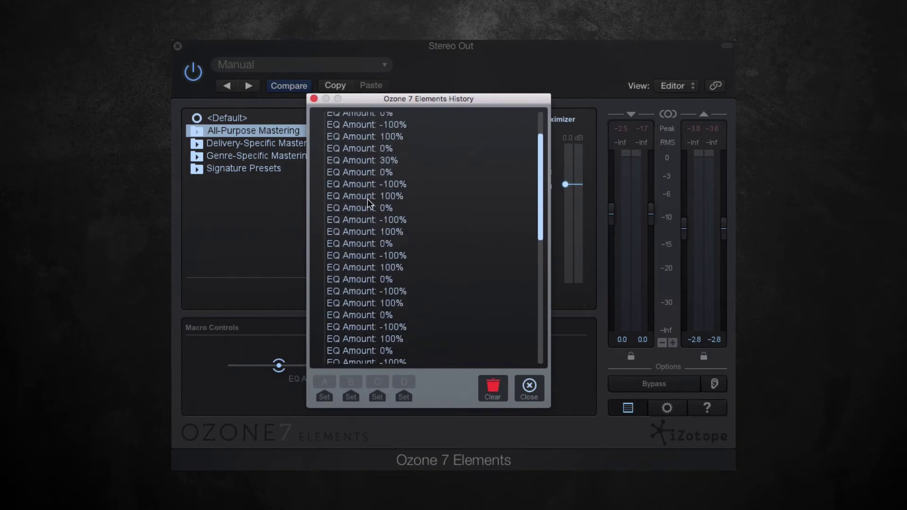
scroll(362, 201, "down", 5)
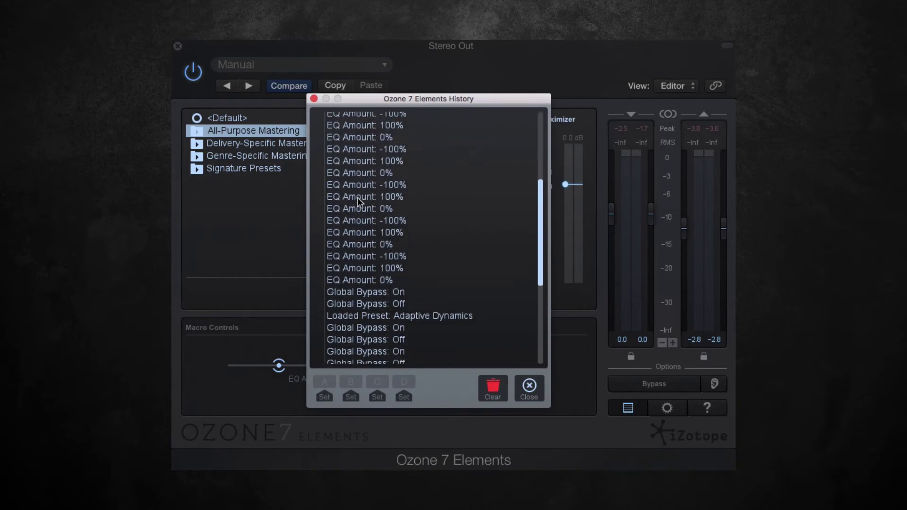
left_click(313, 98)
Check the I/O metering and General pages in Options, then close the Options window
left_click(661, 409)
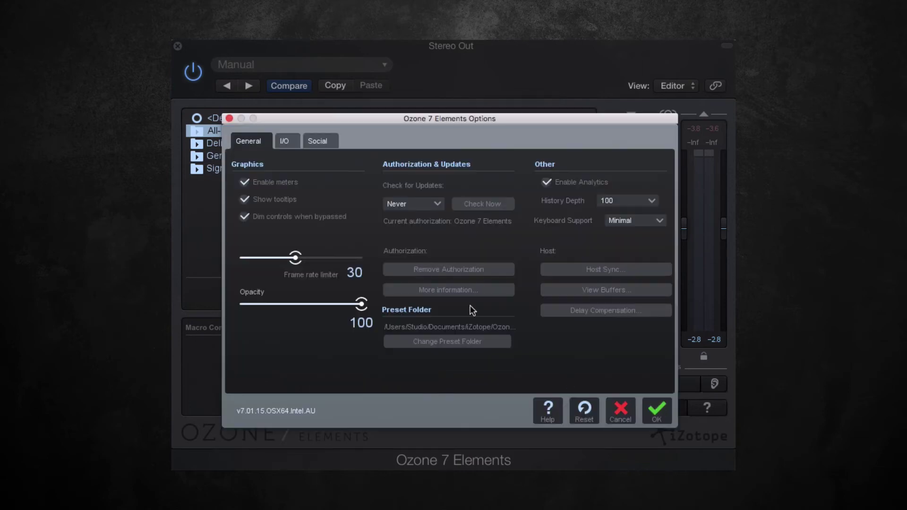
left_click(283, 142)
left_click(250, 138)
left_click(230, 118)
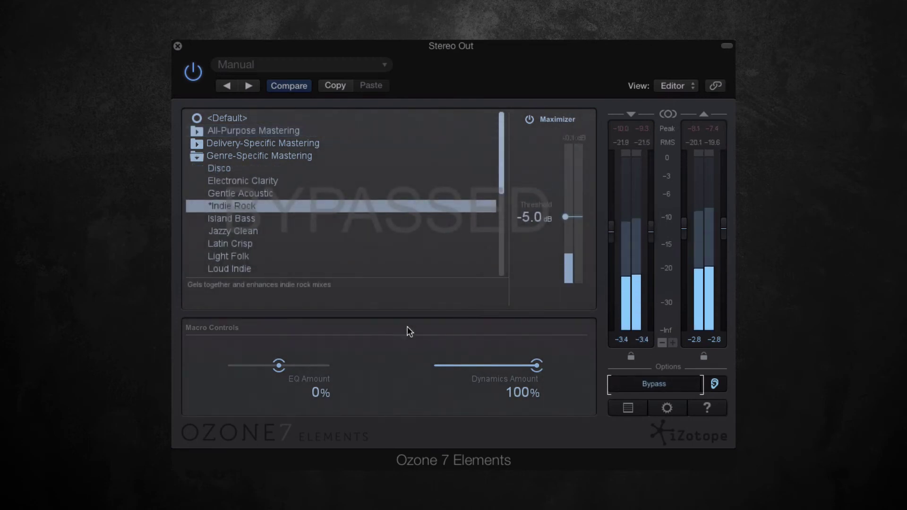
Turn processing back on and try the EQ Amount at about 15% before returning it to 0%
left_click(628, 381)
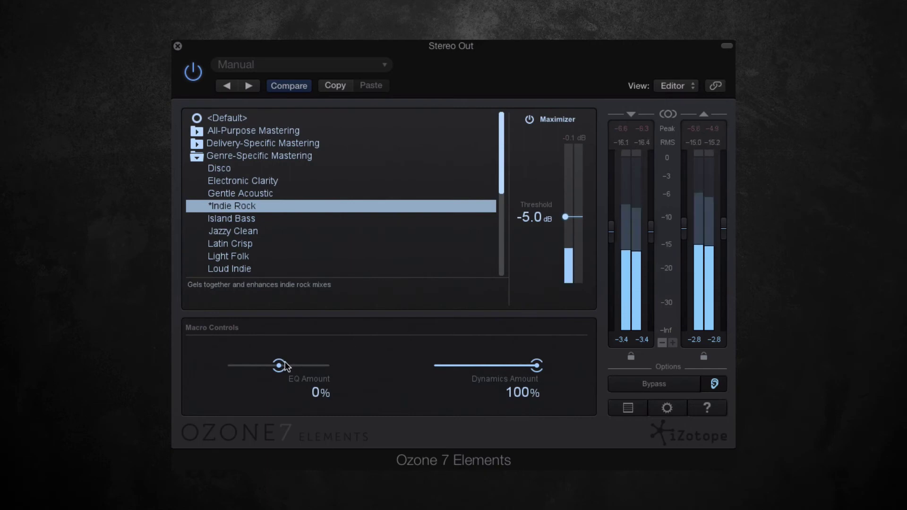
left_click_drag(285, 363, 224, 370)
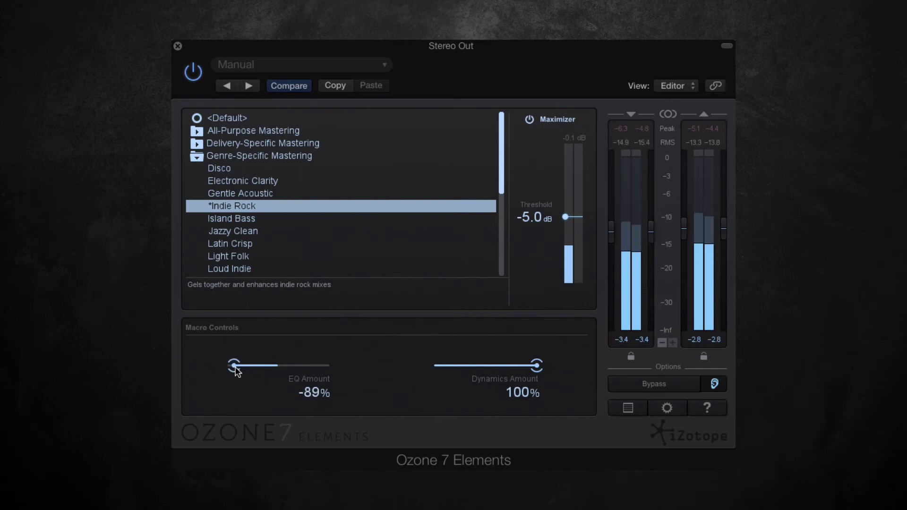
left_click_drag(236, 368, 285, 368)
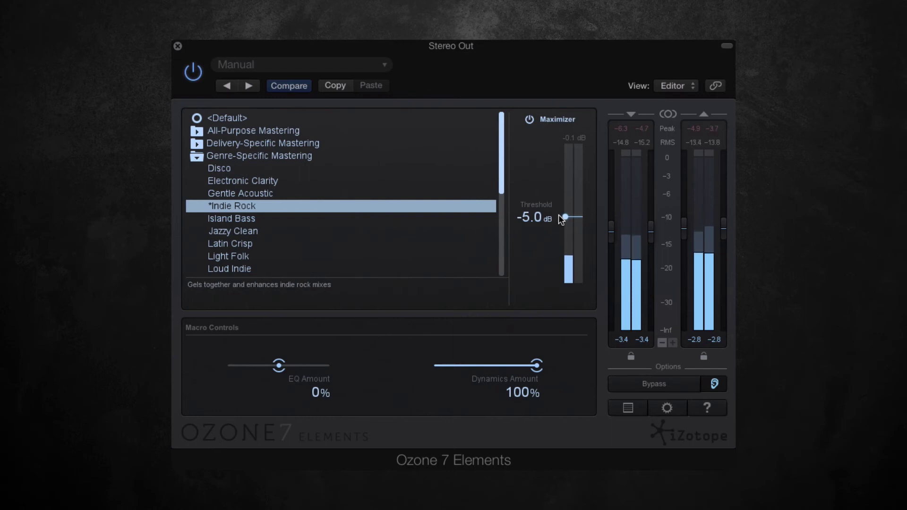
Set the Maximizer threshold to -6.3 dB and Dynamics Amount to about 71%, then compare with Bypass
left_click_drag(560, 215, 563, 229)
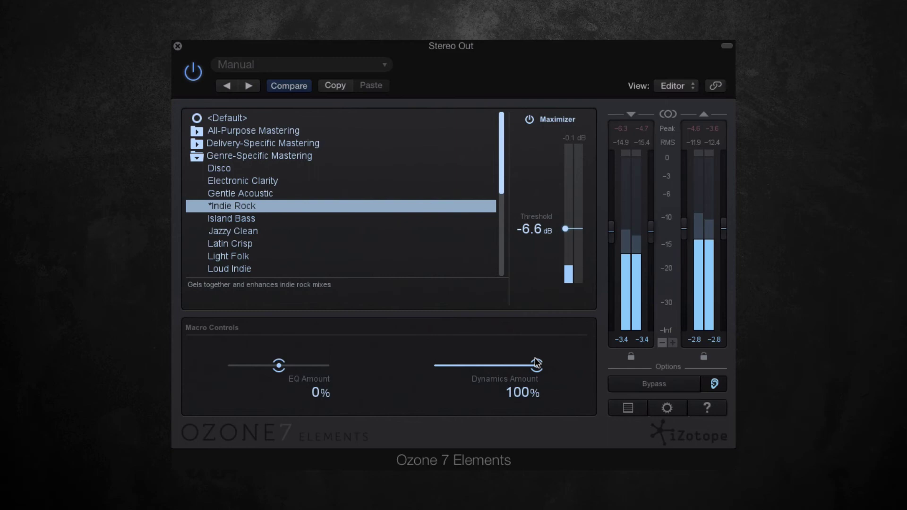
left_click_drag(536, 363, 558, 367)
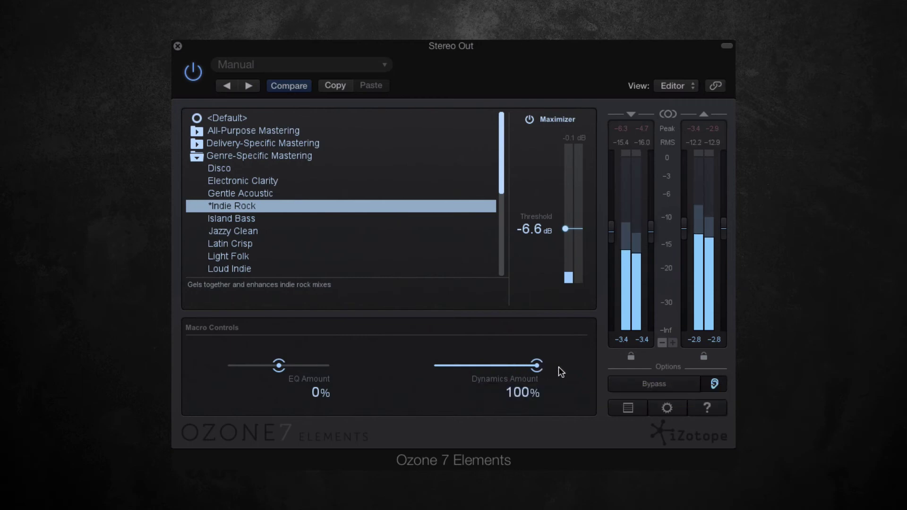
left_click_drag(566, 229, 566, 228)
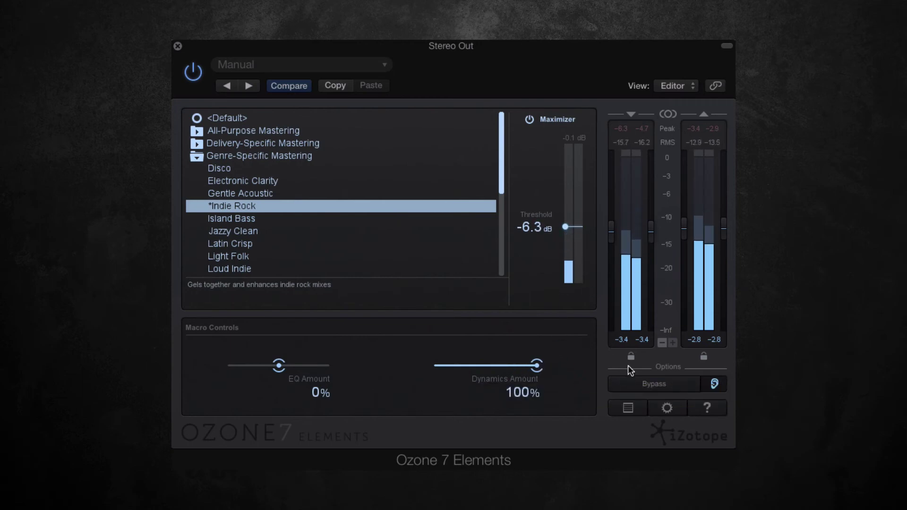
left_click(634, 383)
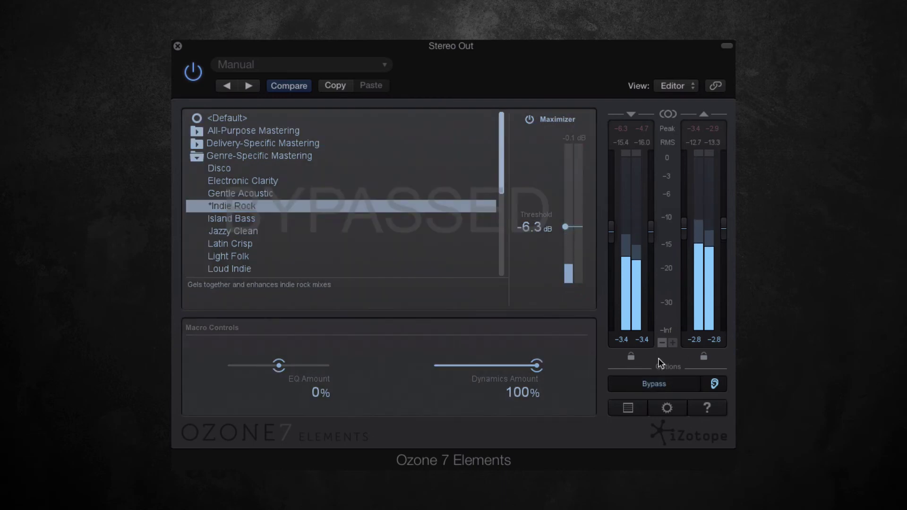
left_click(658, 381)
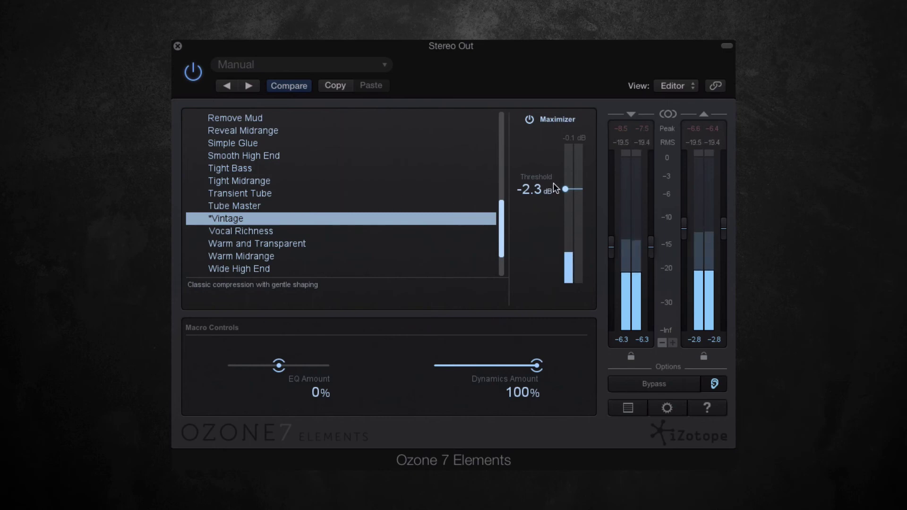
Lower the Maximizer threshold to -5.5 dB and reset the EQ Amount from 9% to 0%
left_click_drag(554, 184, 554, 220)
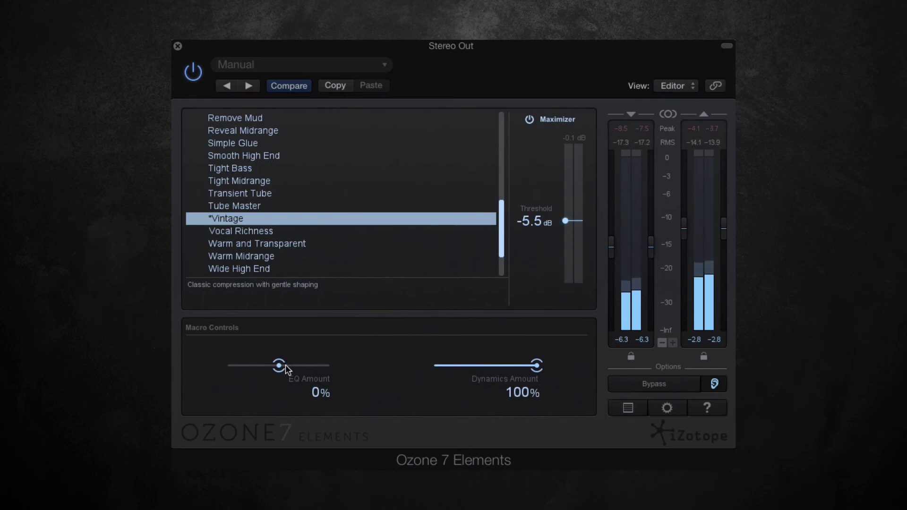
left_click_drag(281, 366, 210, 369)
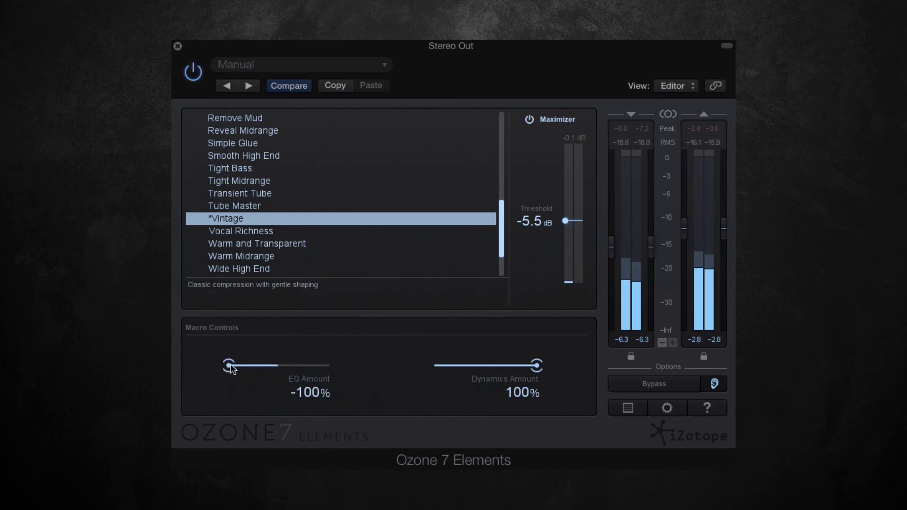
double_click(230, 365)
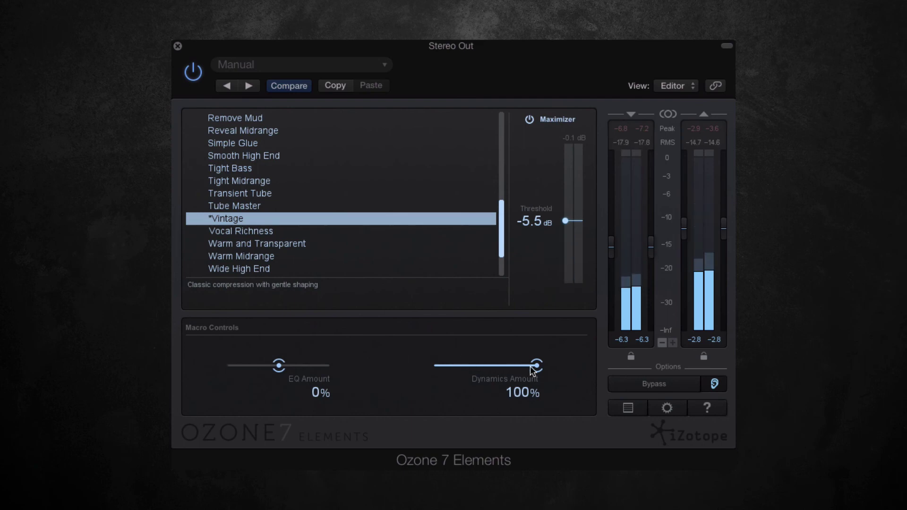
Compare the sound with Bypass twice, leaving processing active
left_click(631, 384)
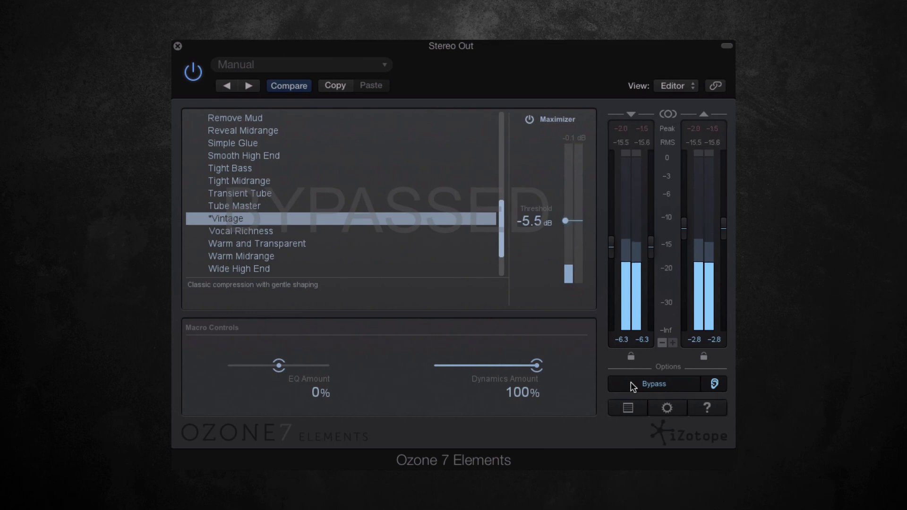
left_click(631, 384)
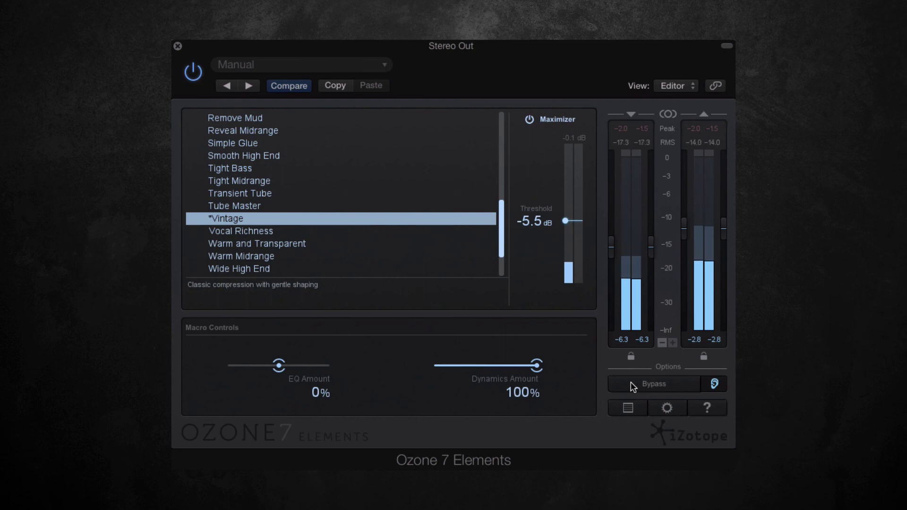
left_click(631, 384)
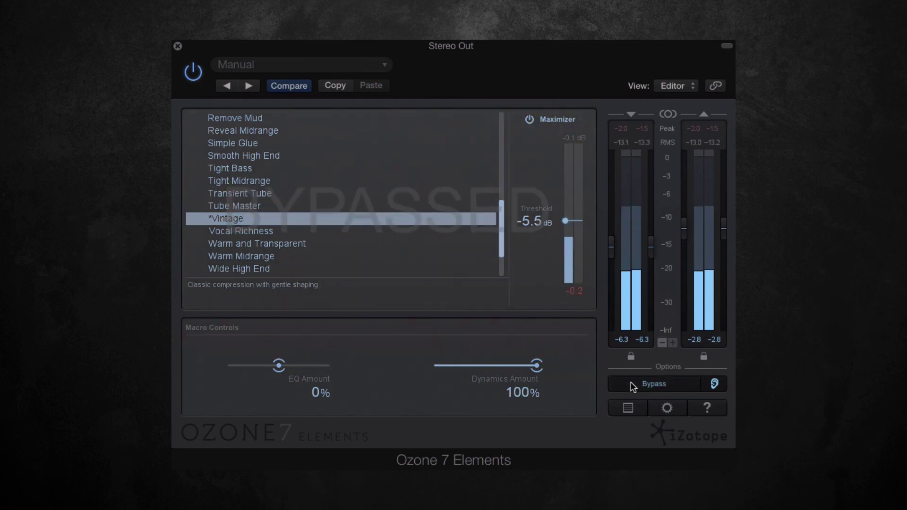
left_click(631, 384)
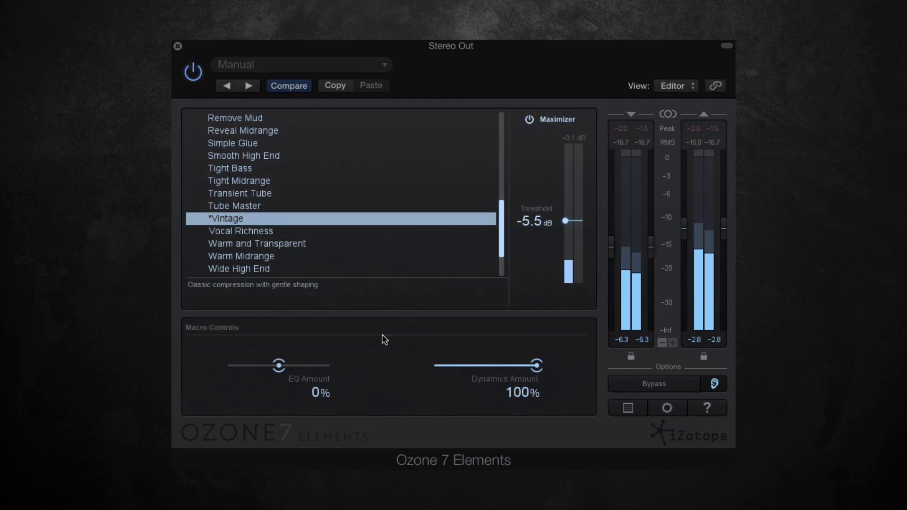